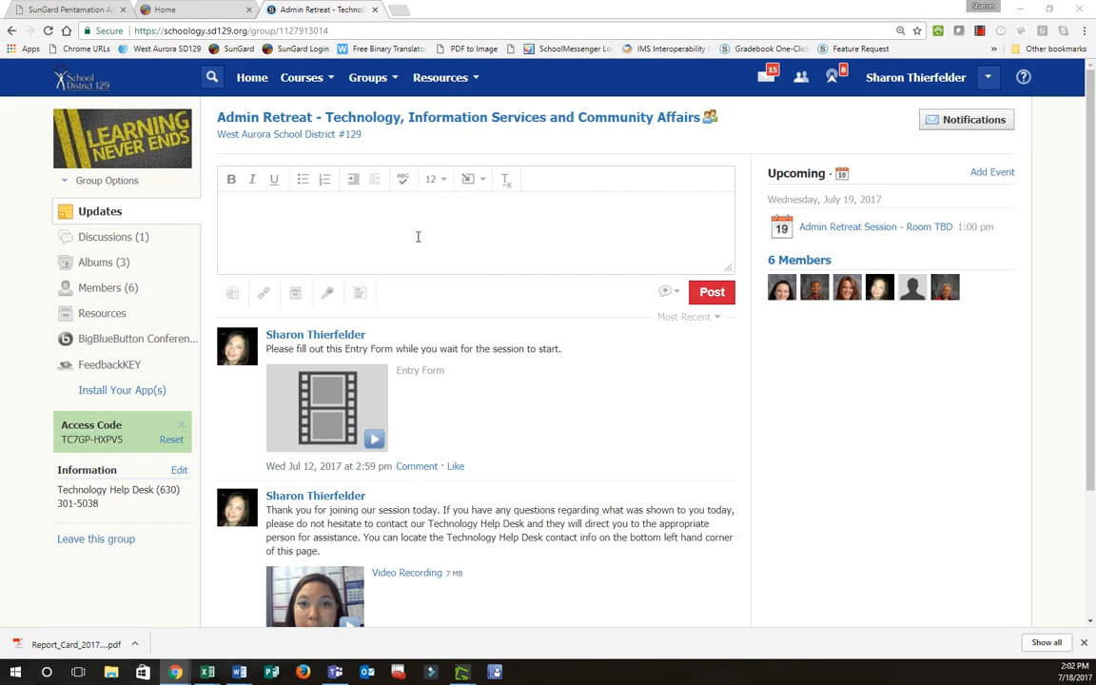
Start a new group update and view the content types its editor can insert
left_click(282, 221)
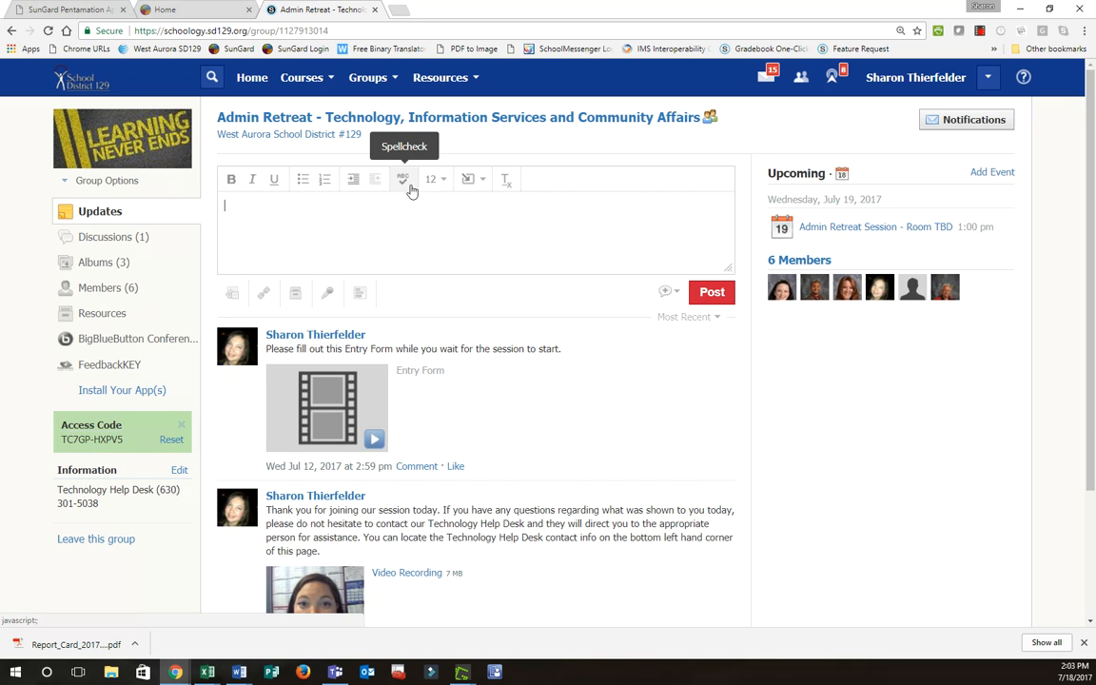
left_click(484, 189)
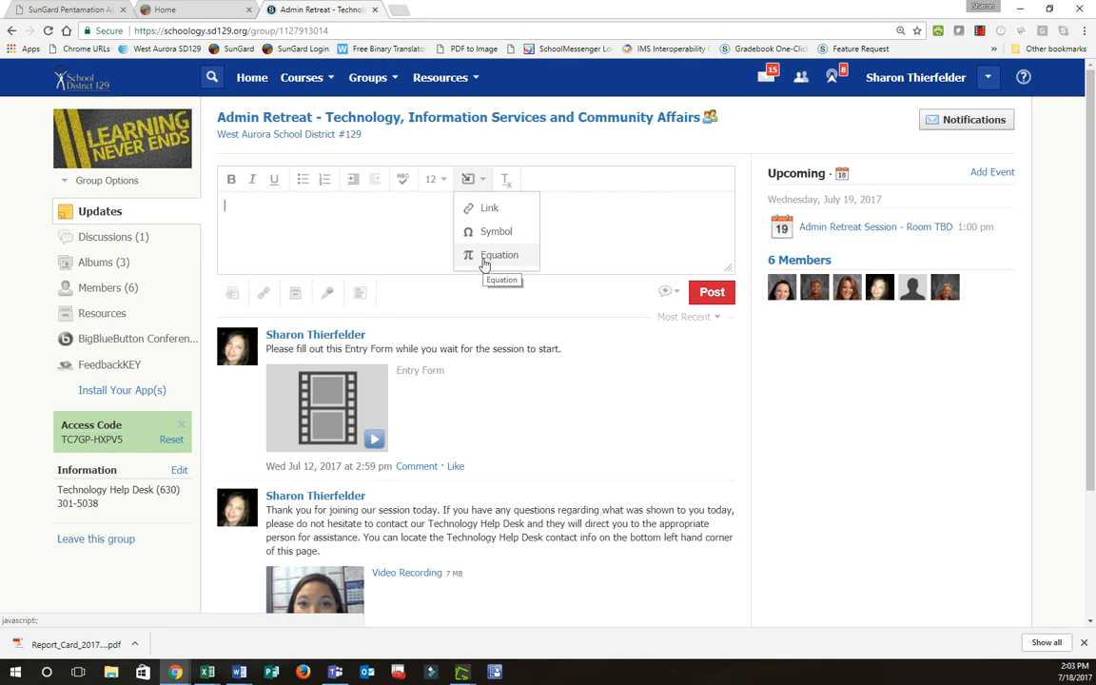
left_click(561, 213)
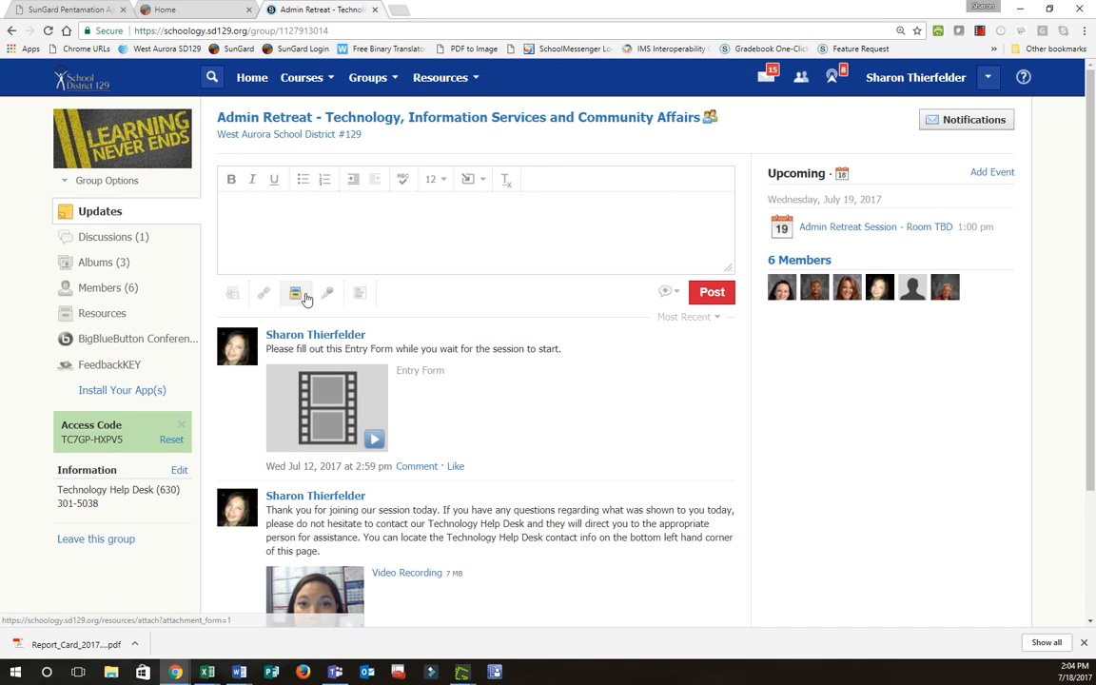
Attach the desktop PDF "Next Year 2017-18 Enrollments with Bilingual and Self Contained Counts-Packets Returned" to the group update
left_click(239, 303)
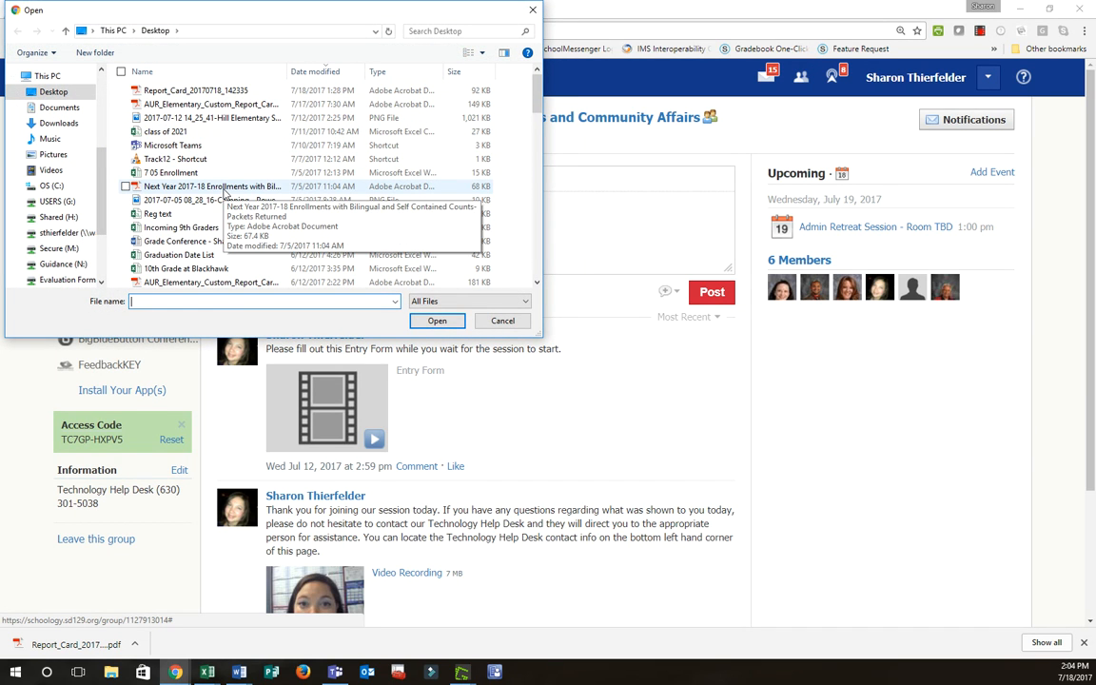
left_click(220, 187)
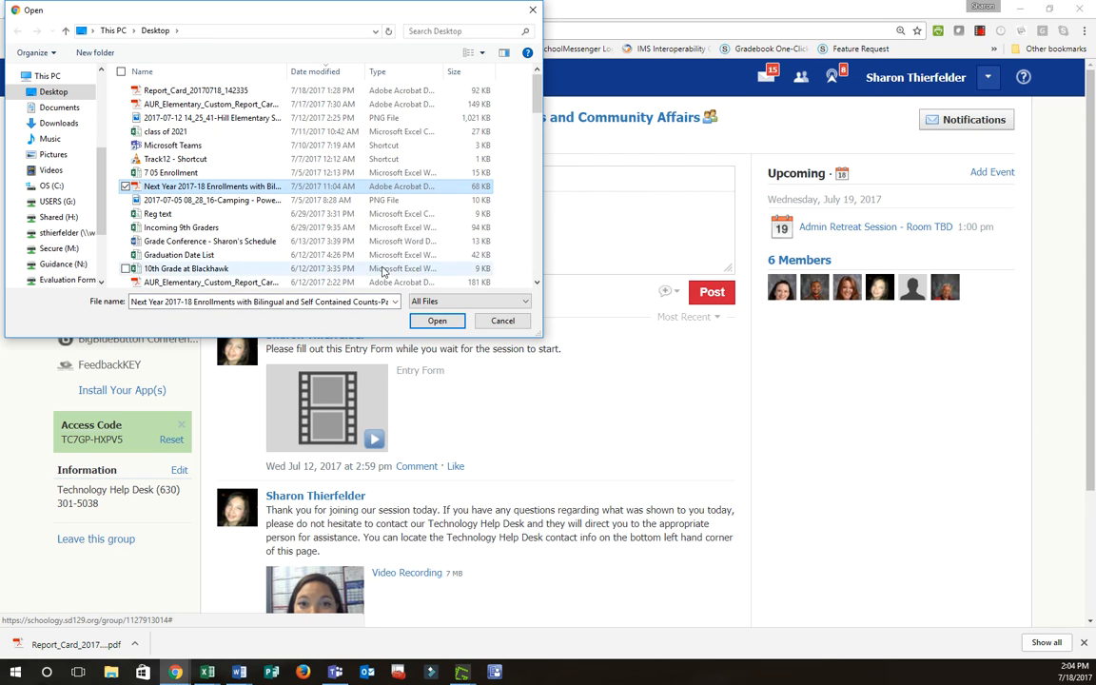
left_click(437, 321)
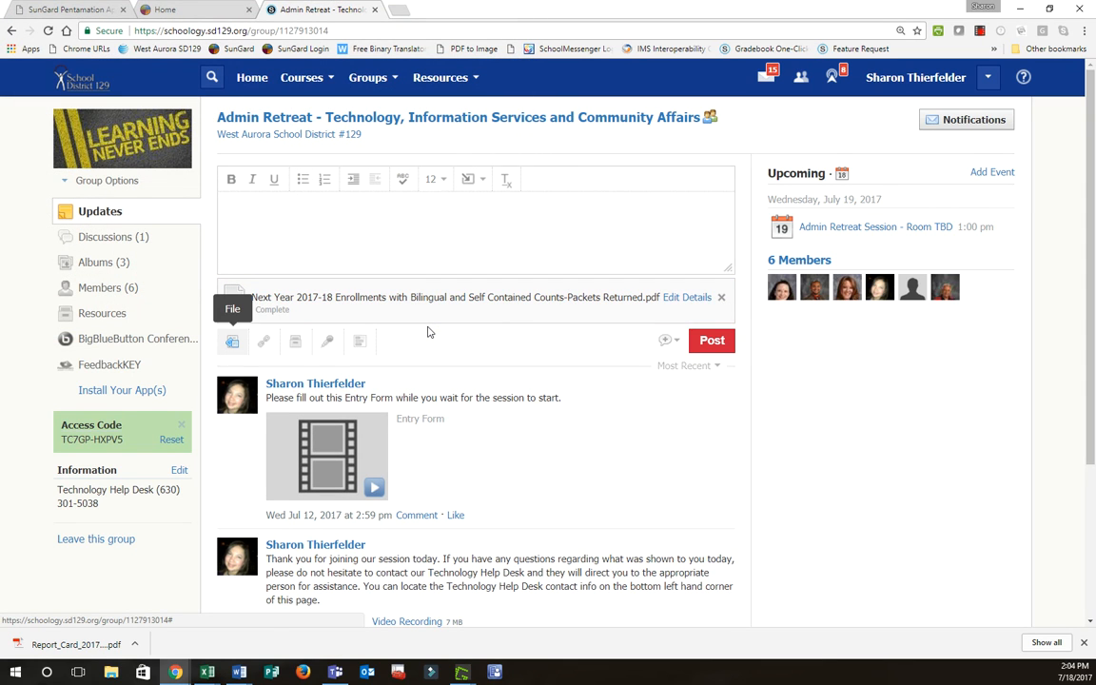
left_click(264, 346)
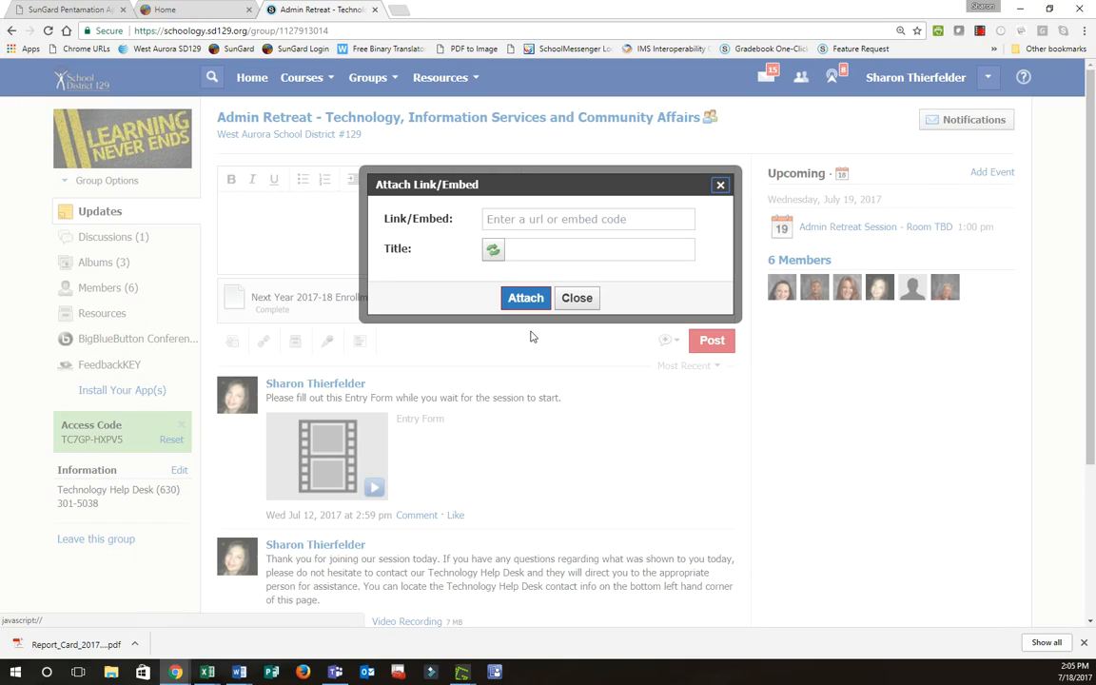
left_click(504, 219)
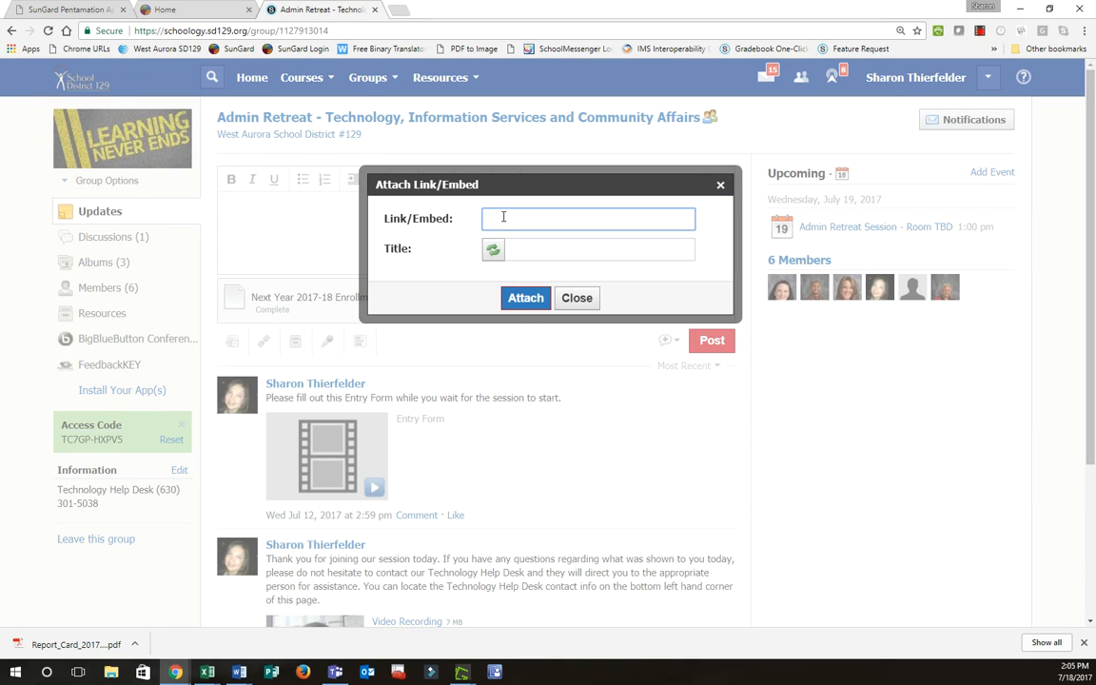
type("www.sd129.org")
left_click(588, 256)
type("School d")
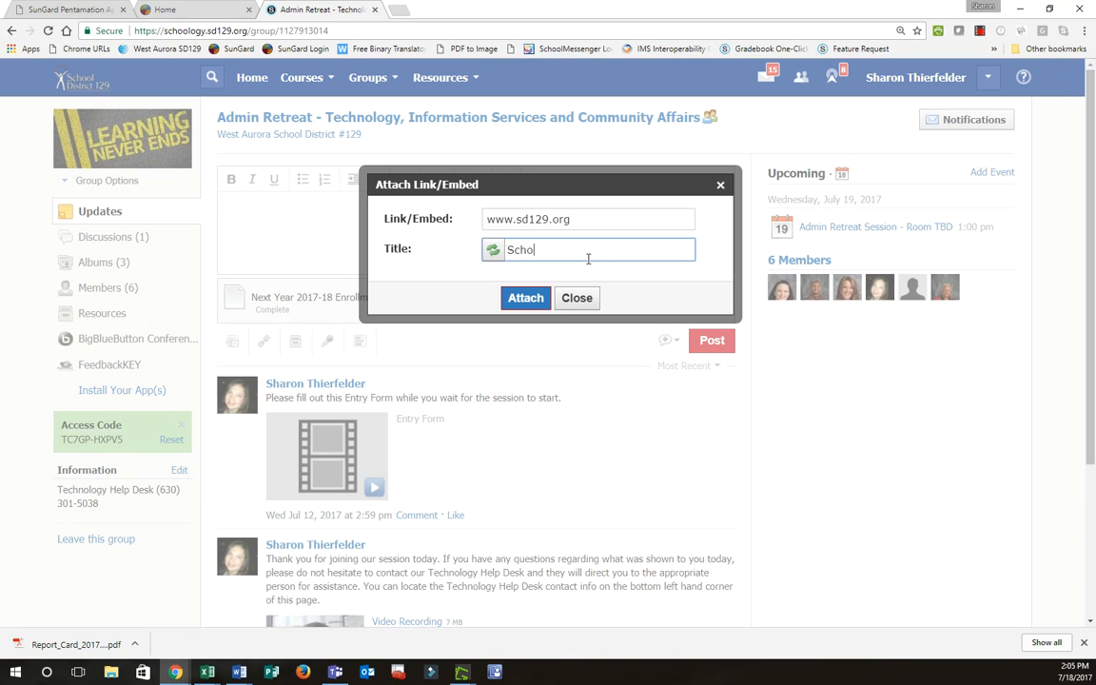
key("BackSpace")
type("District WEb")
key("BackSpace")
key("BackSpace")
type("ebsite")
left_click(523, 297)
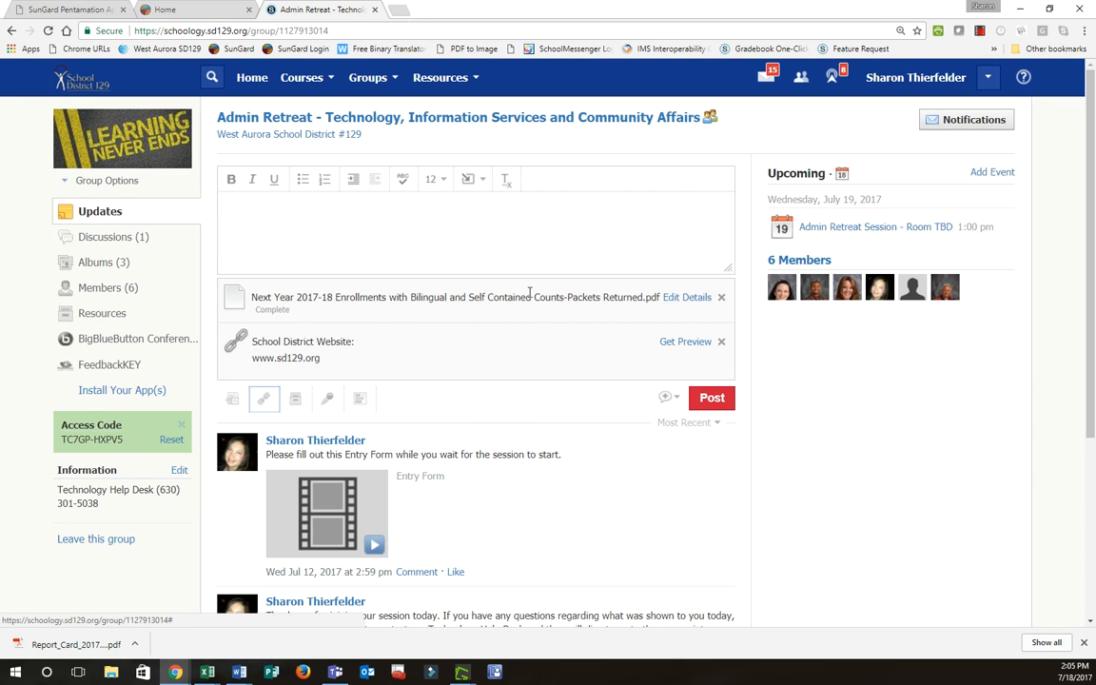
Attach the "Admin Retreat Agenda" document from Google Drive resources to the update, imported as a file
left_click(296, 402)
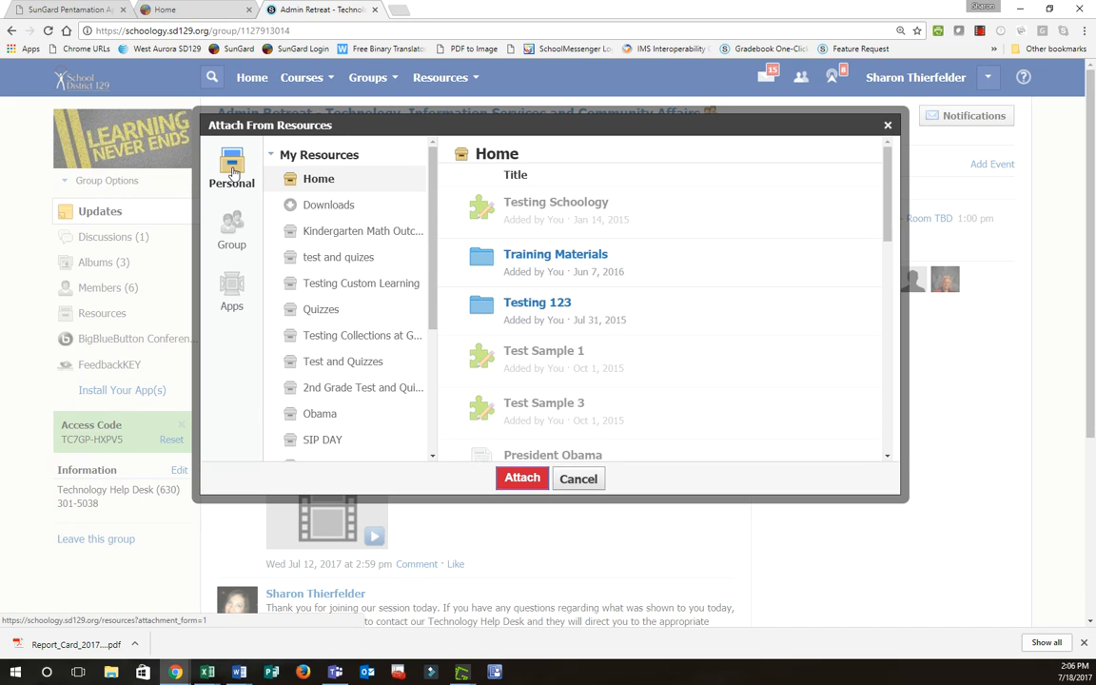
left_click(229, 288)
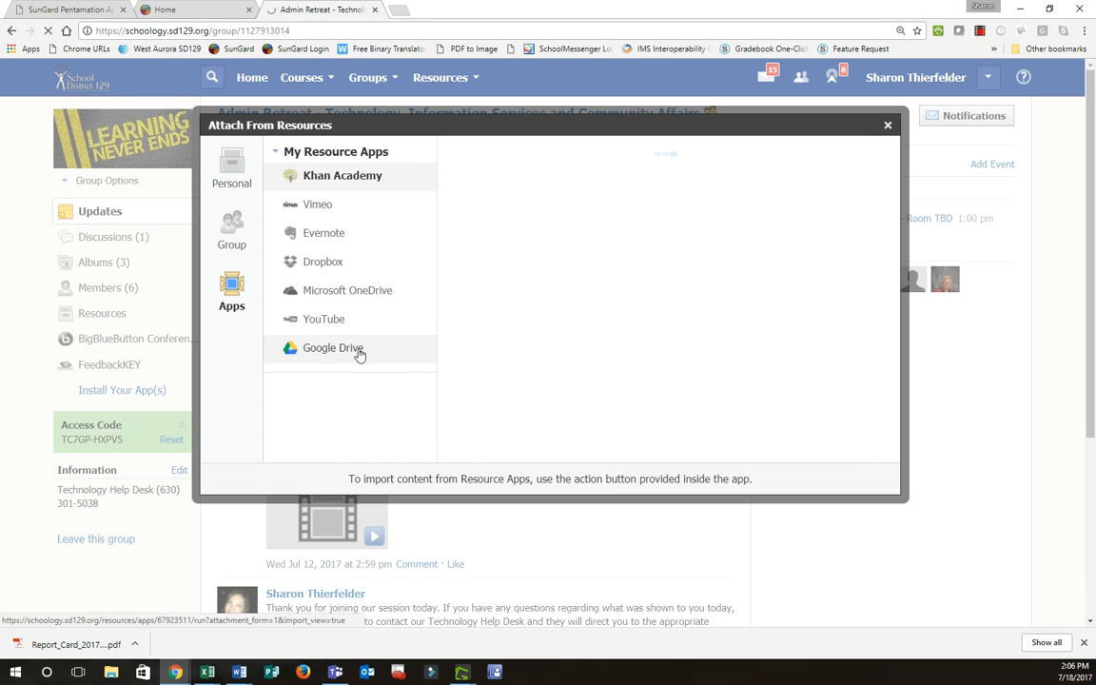
left_click(358, 352)
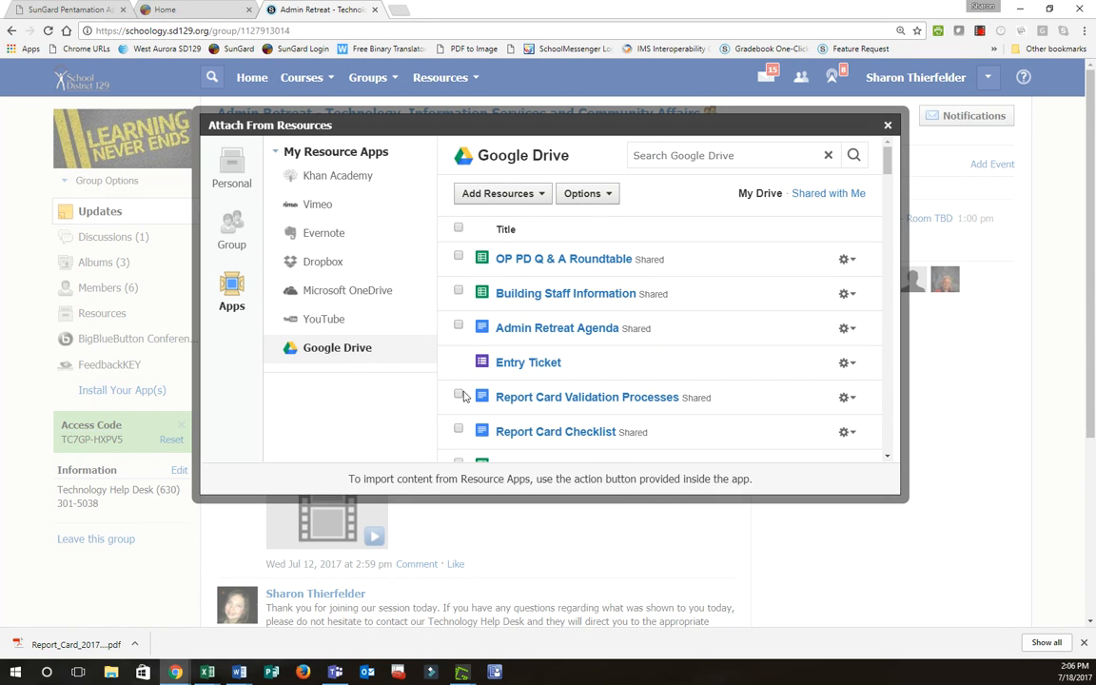
left_click(458, 326)
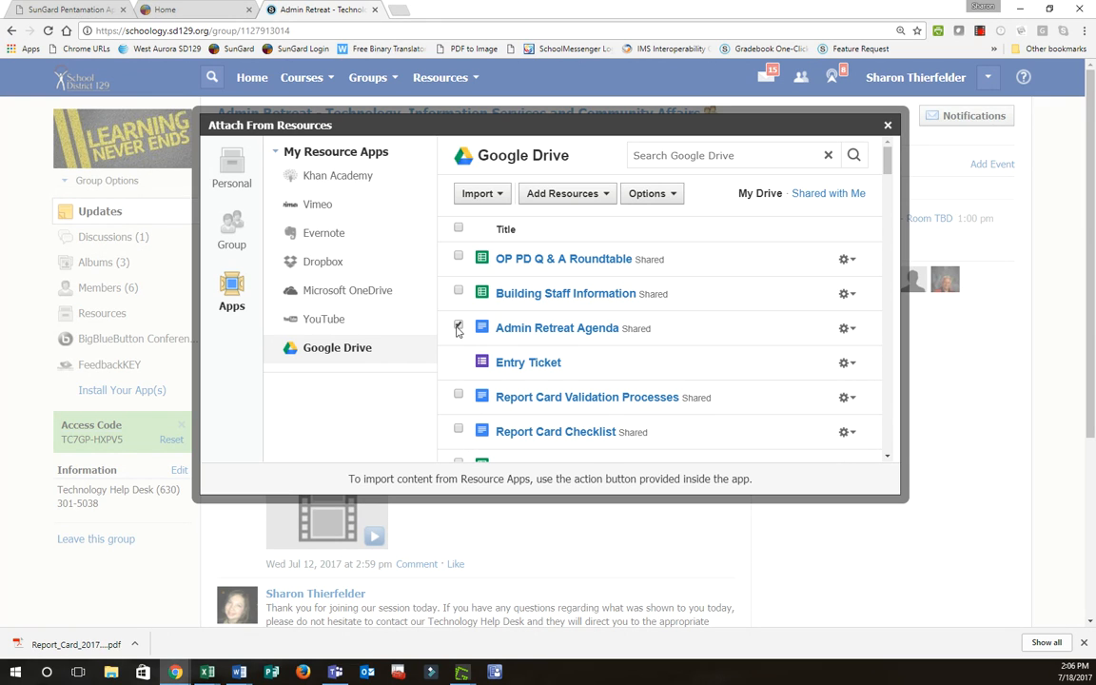
left_click(490, 195)
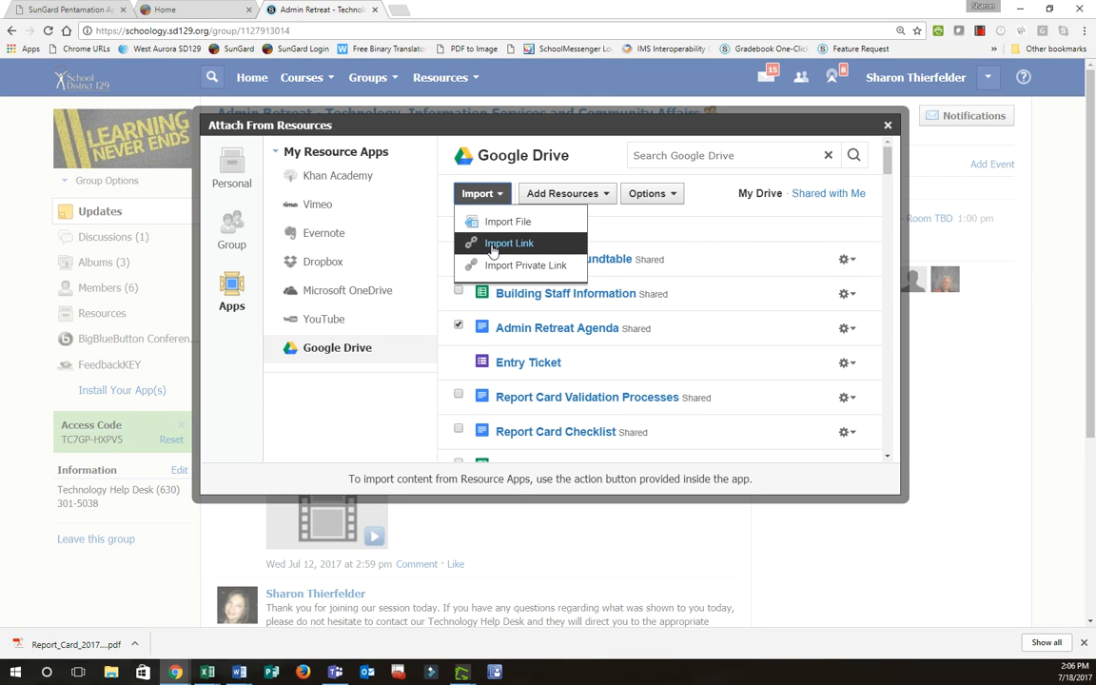
left_click(490, 225)
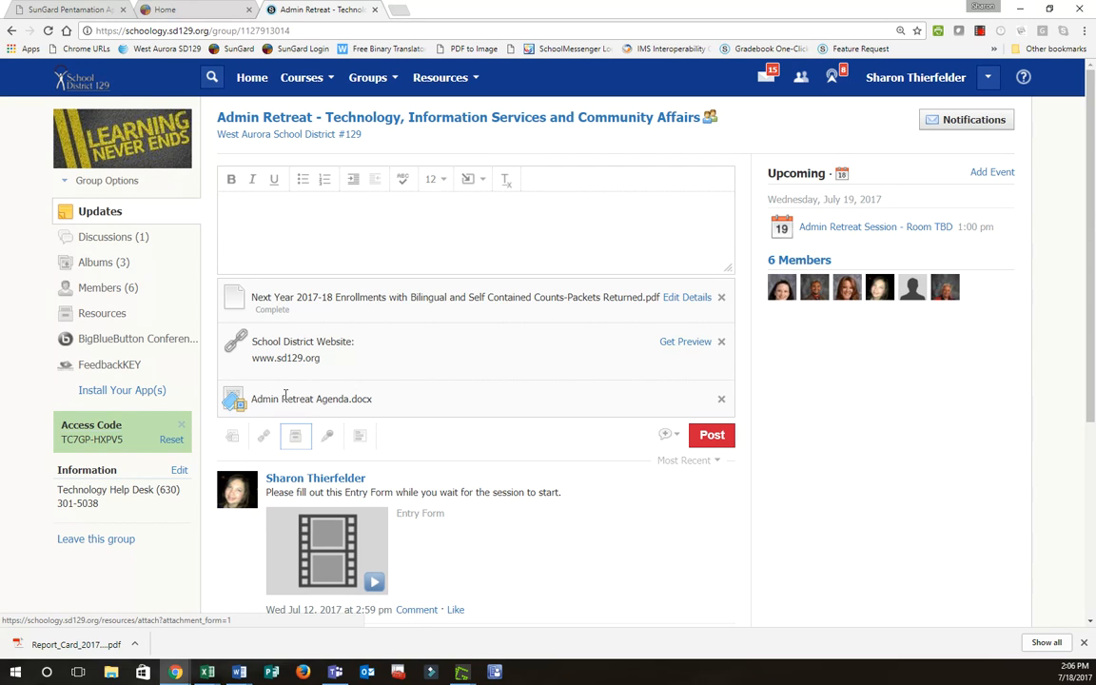
left_click(325, 442)
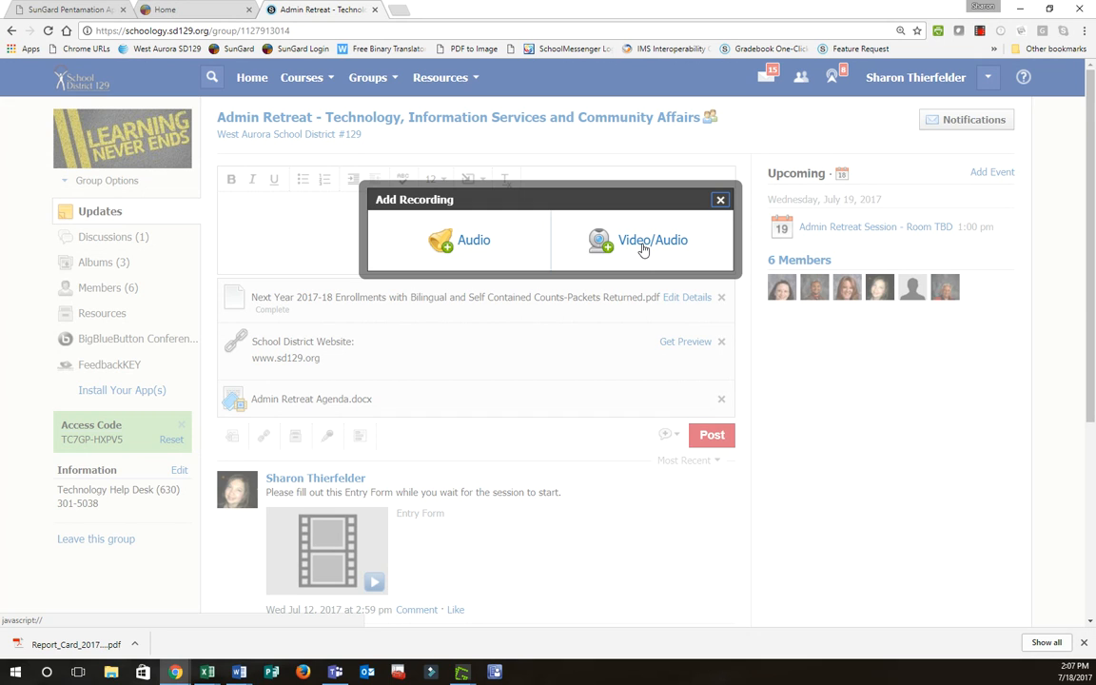
left_click(481, 245)
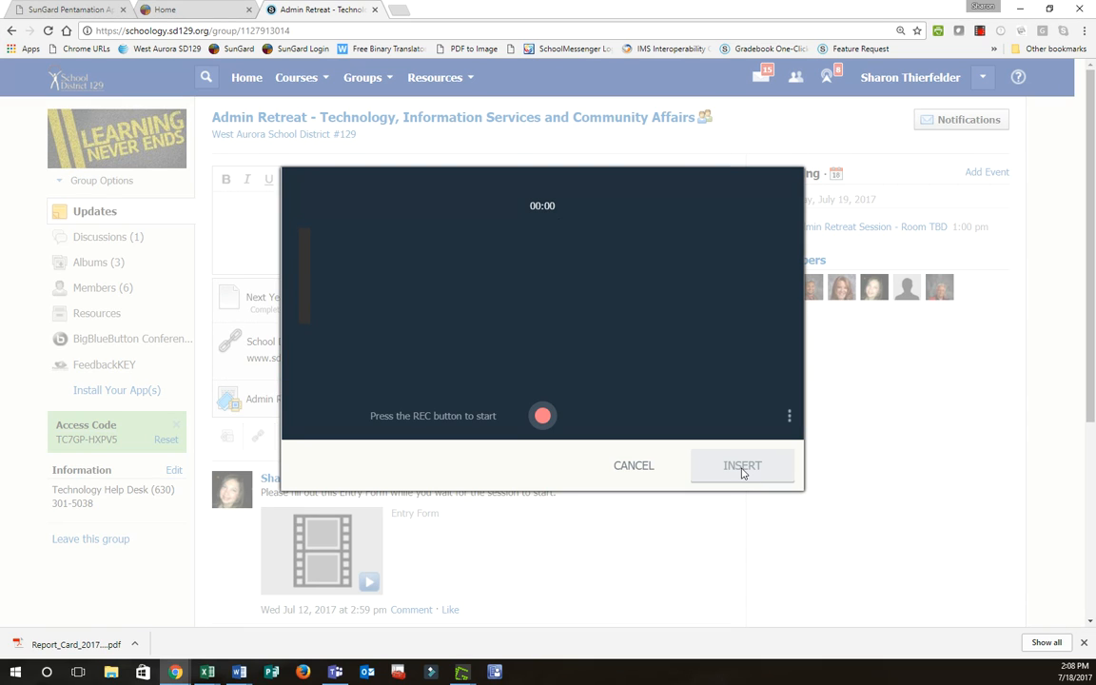
left_click(632, 467)
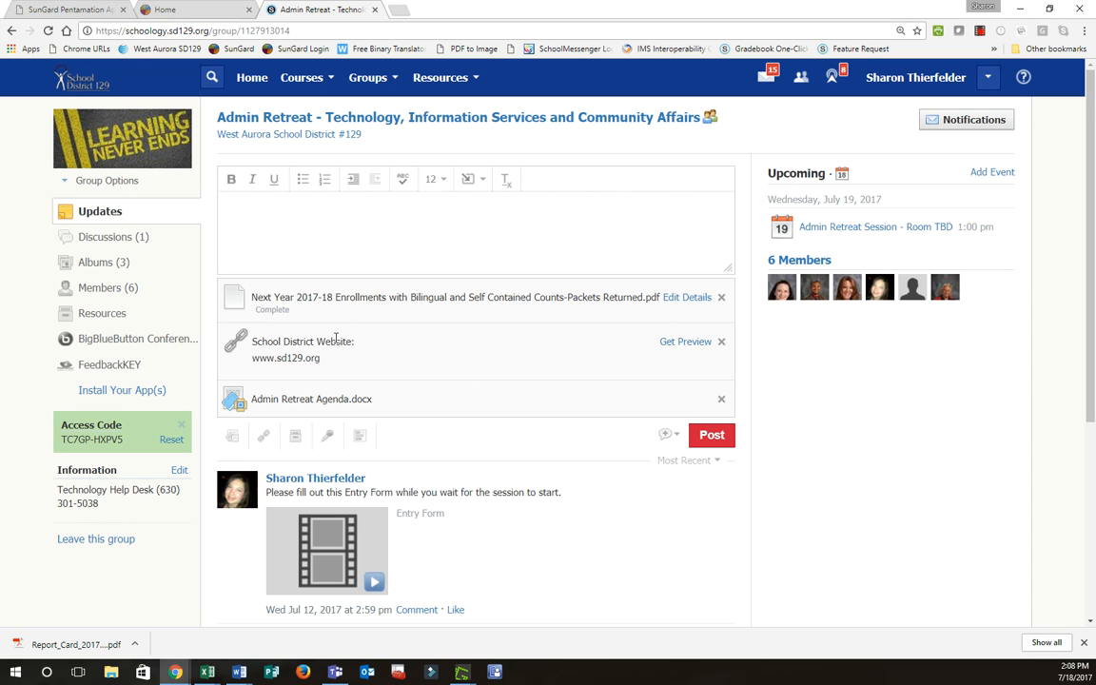
Add a poll to the update with the question "What is your favorite ice cream?"
left_click(360, 437)
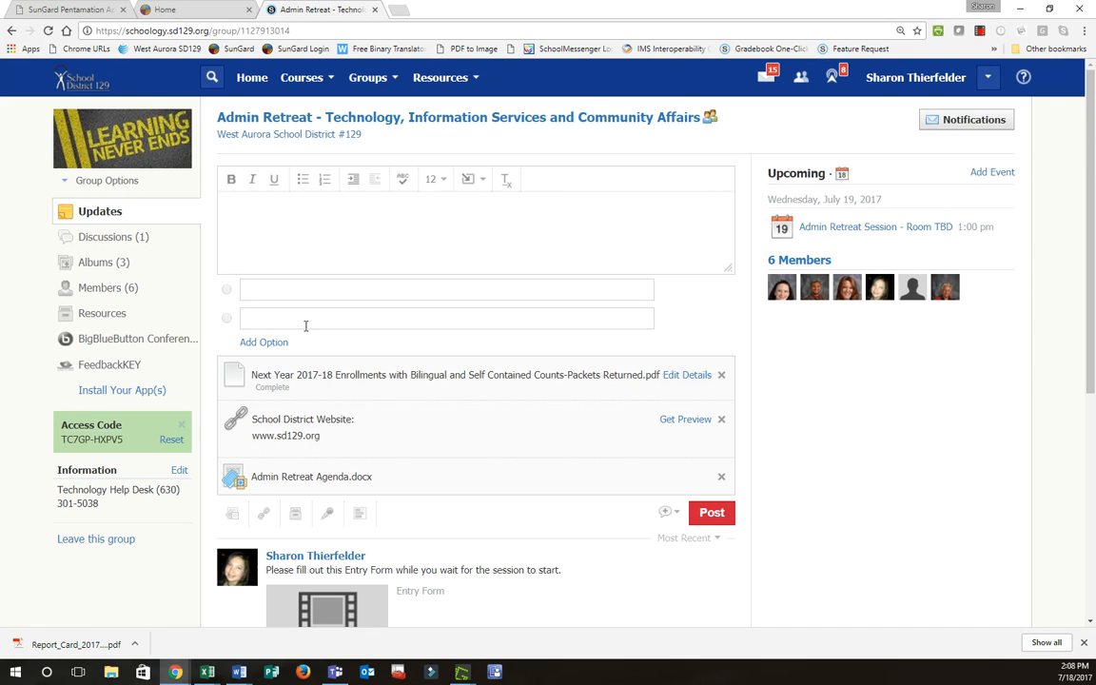
left_click(267, 213)
type("What is your favorite ice cream?")
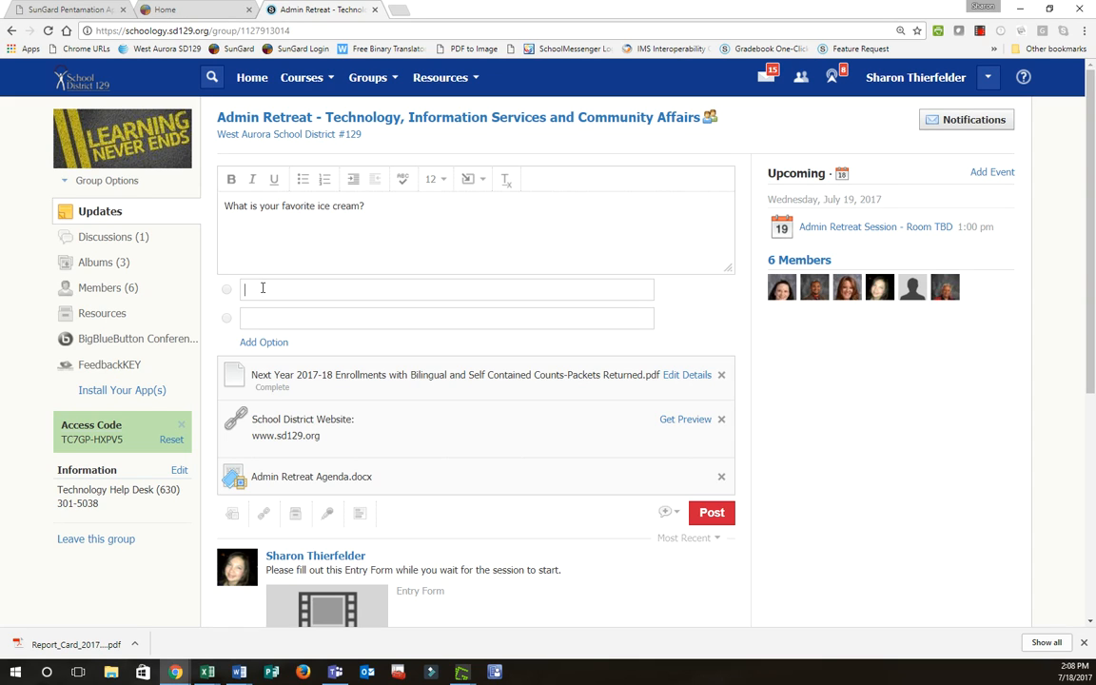
Enter the poll options "Chocolate", "Vanila" and "Strawberry", and add a blank fourth option
type("Chocolate")
left_click(261, 310)
type("Vanilla")
key("BackSpace")
key("BackSpace")
type("a")
left_click(267, 345)
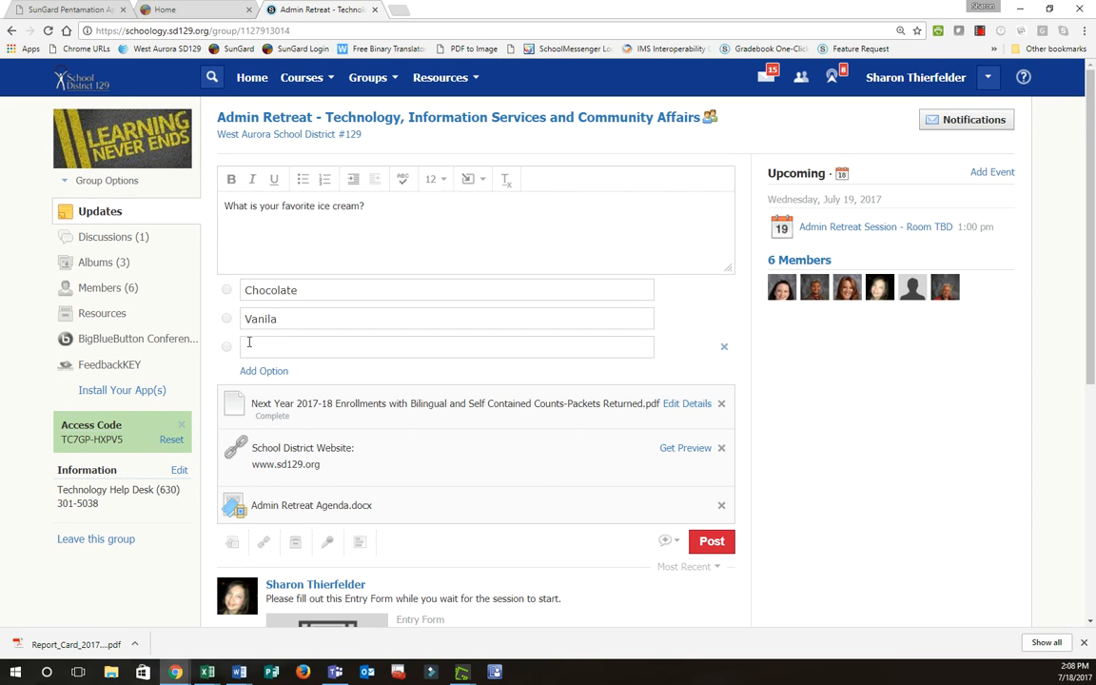
type("Strawberry")
left_click(257, 372)
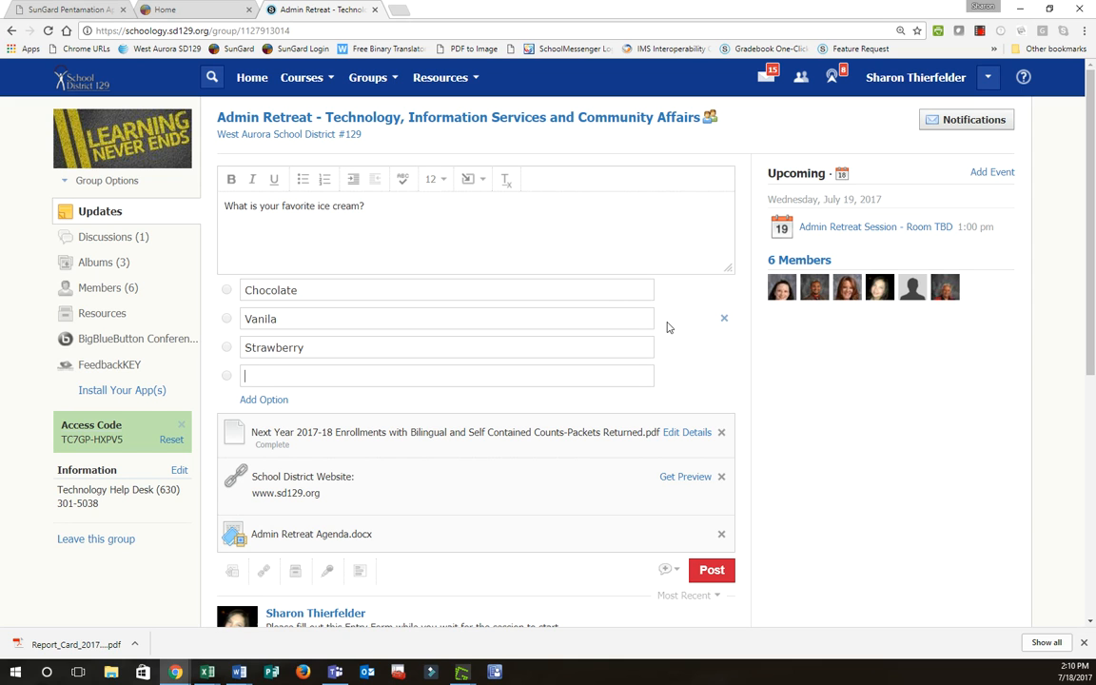
Examine the social network sharing choices for the post and the options in the account menu
scroll(666, 328, "down", 3)
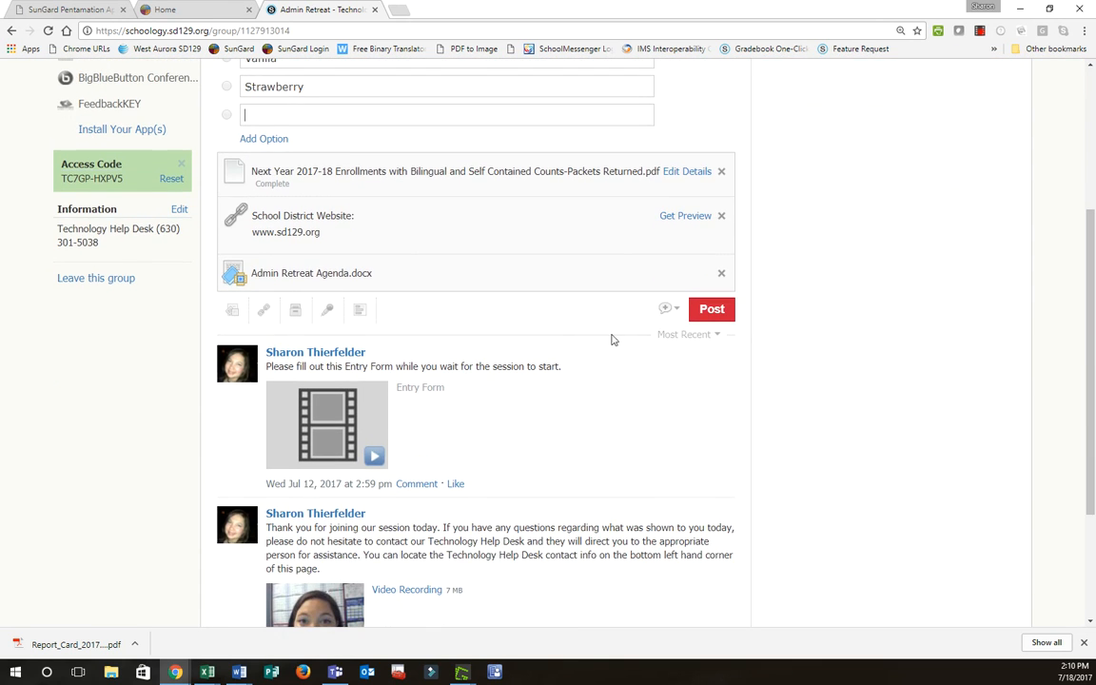
left_click(675, 313)
scroll(903, 430, "up", 3)
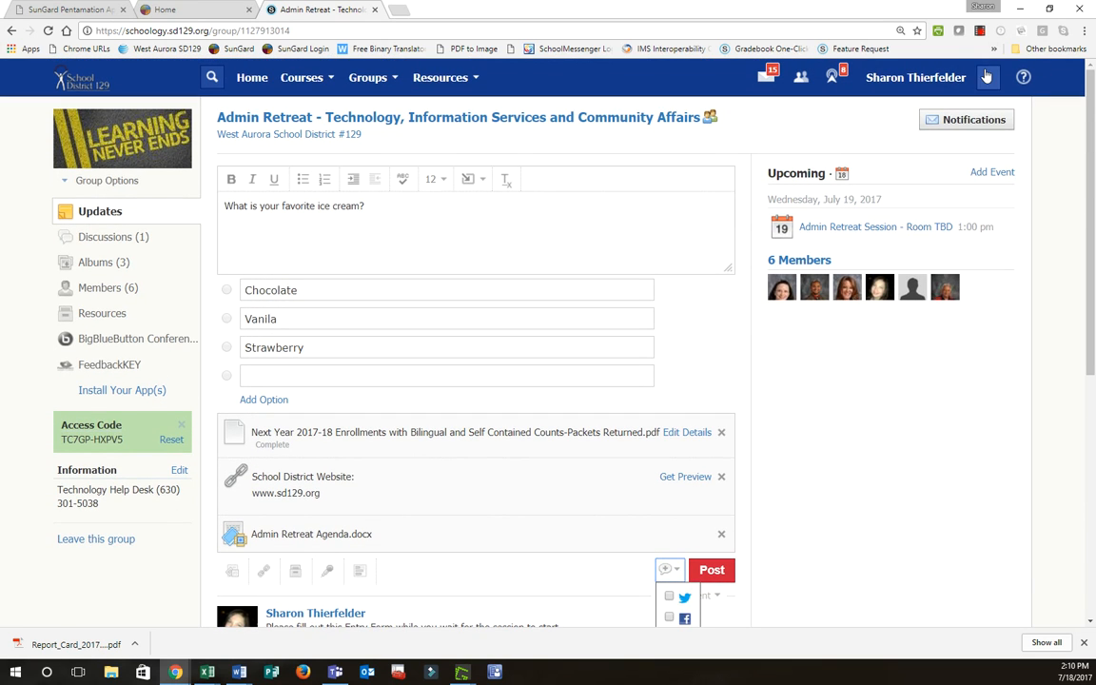
left_click(987, 77)
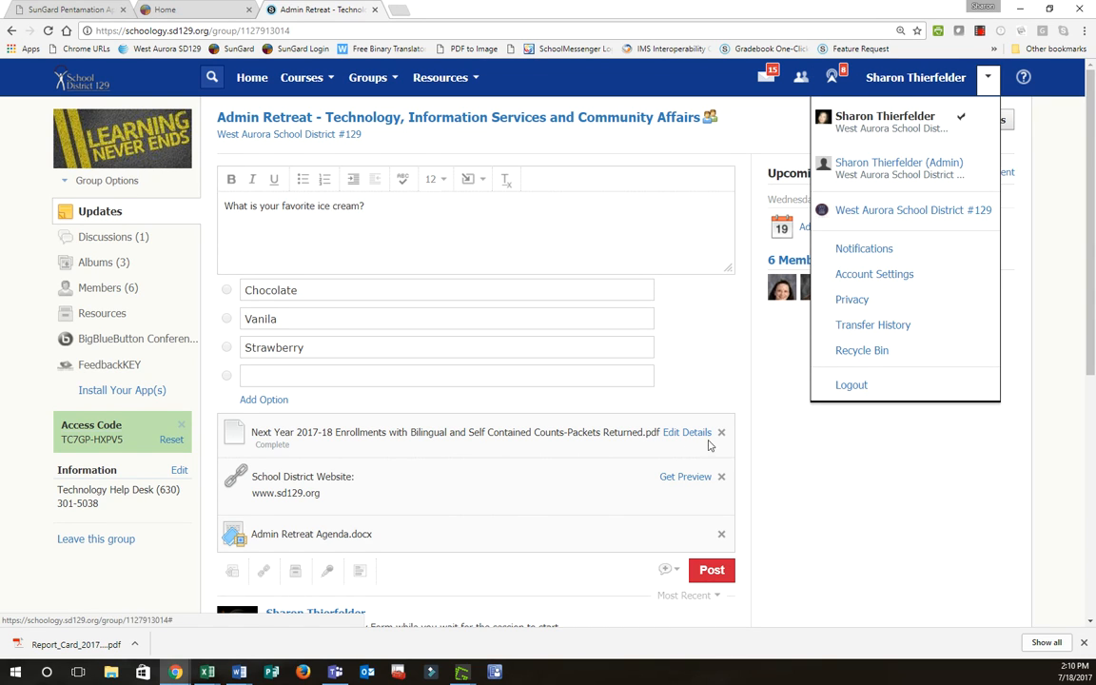
scroll(609, 533, "down", 1)
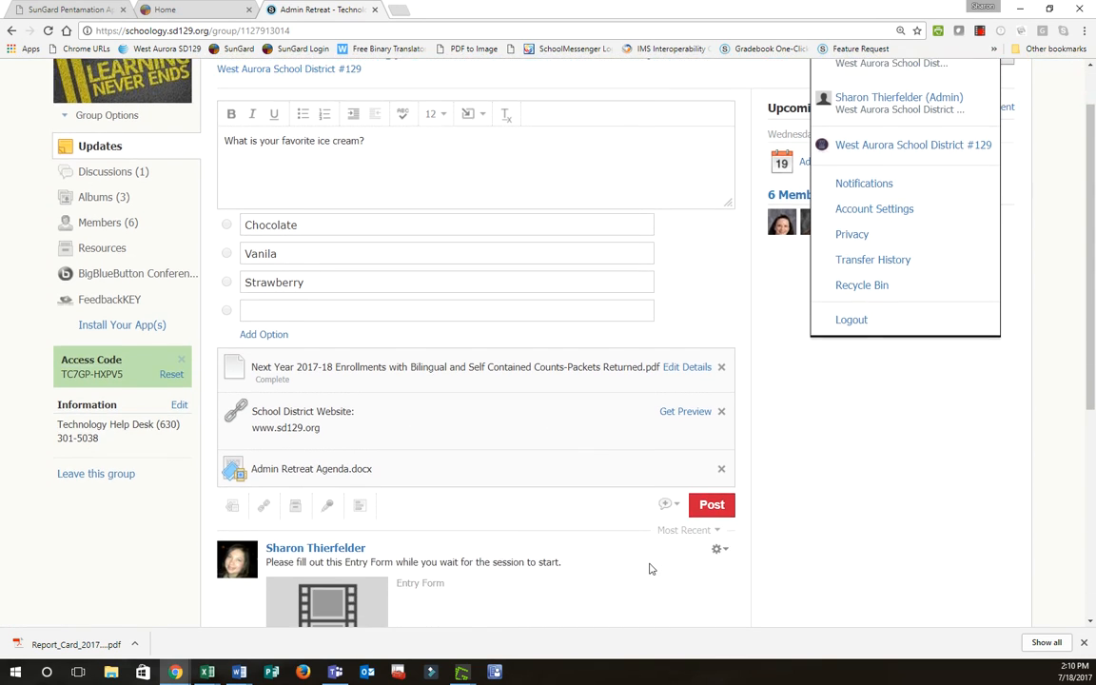
left_click(669, 508)
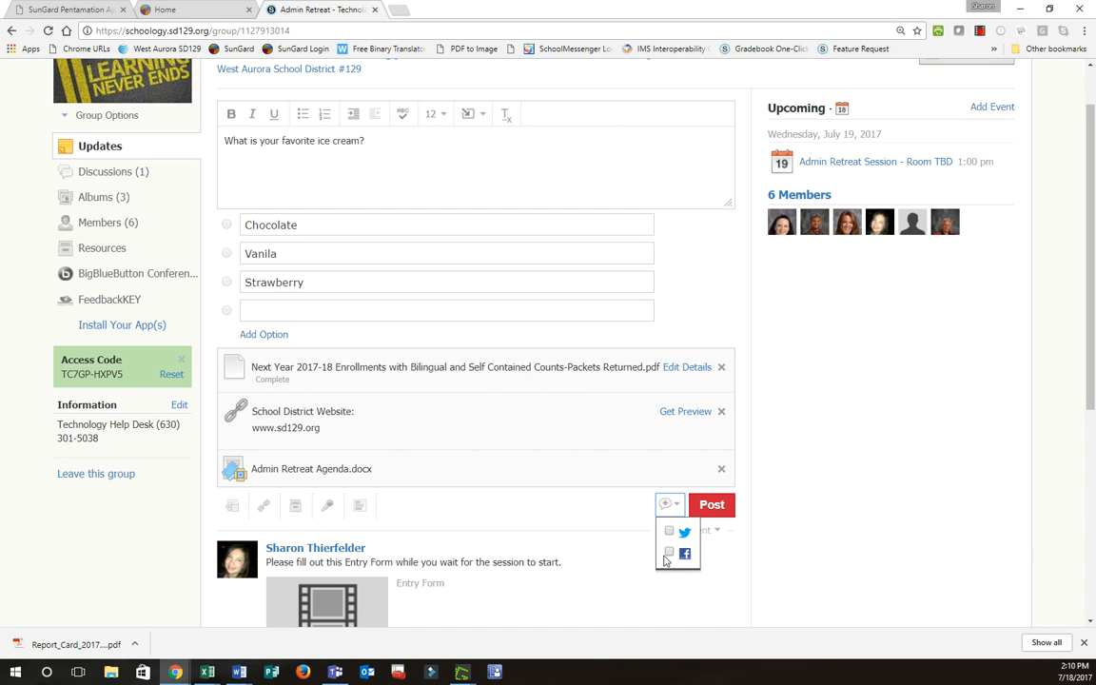